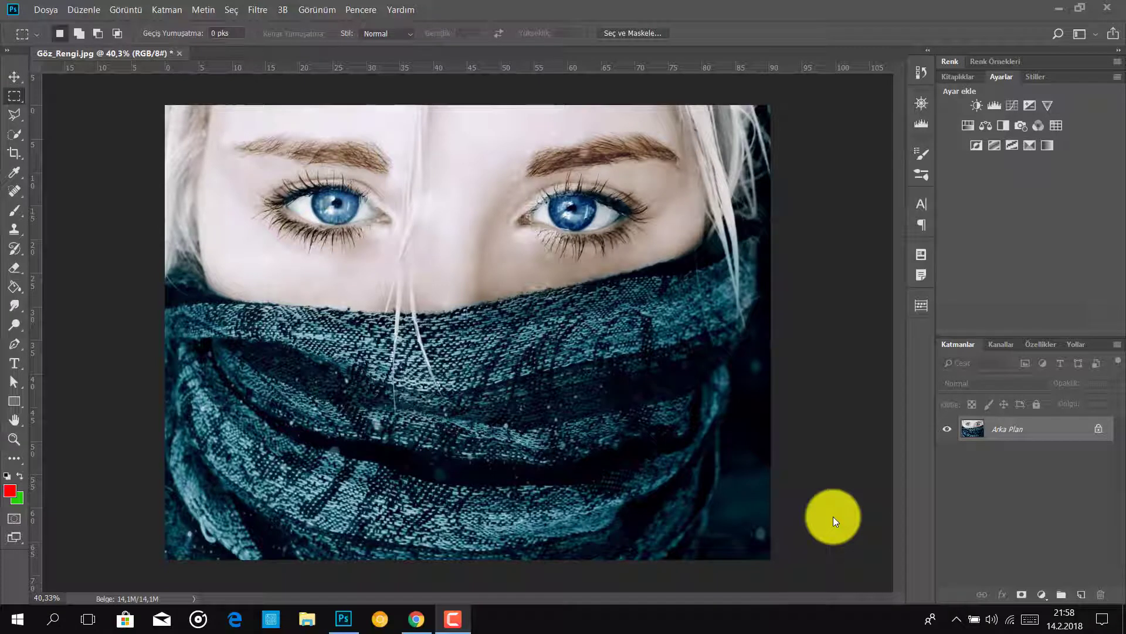
# - Zoom to about 265% on the left blue iris, centre it, and show the lasso tool options
pyautogui.keyDown('ctrl'); pyautogui.click(338, 212); pyautogui.keyUp('ctrl')
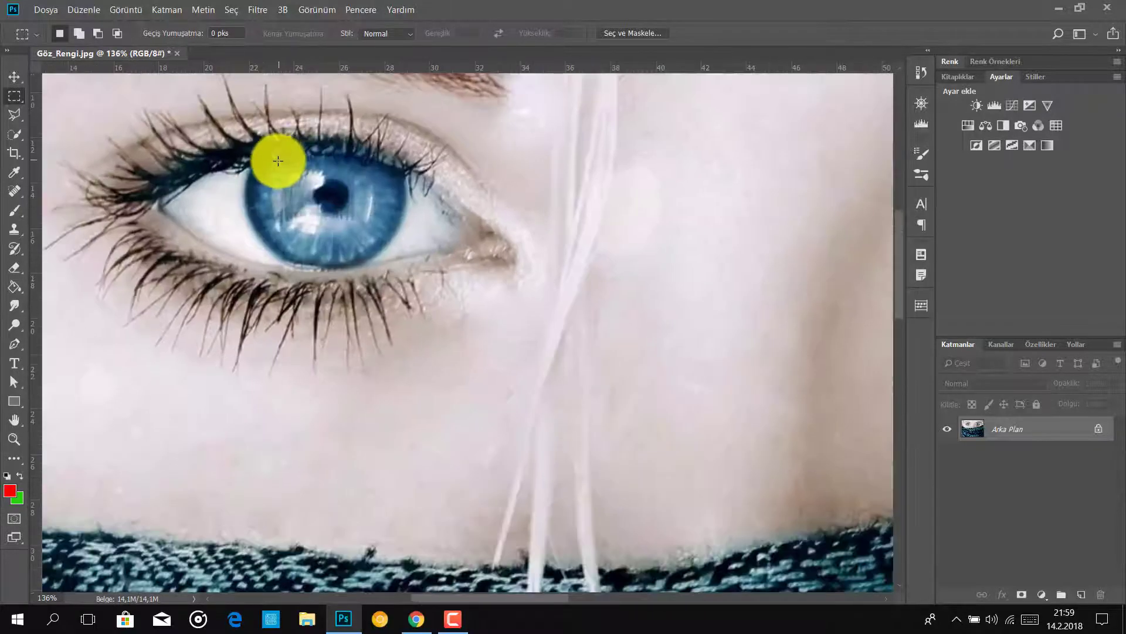
pyautogui.scroll(2, 278, 161)
pyautogui.scroll(1, 277, 165)
pyautogui.scroll(1, 345, 223)
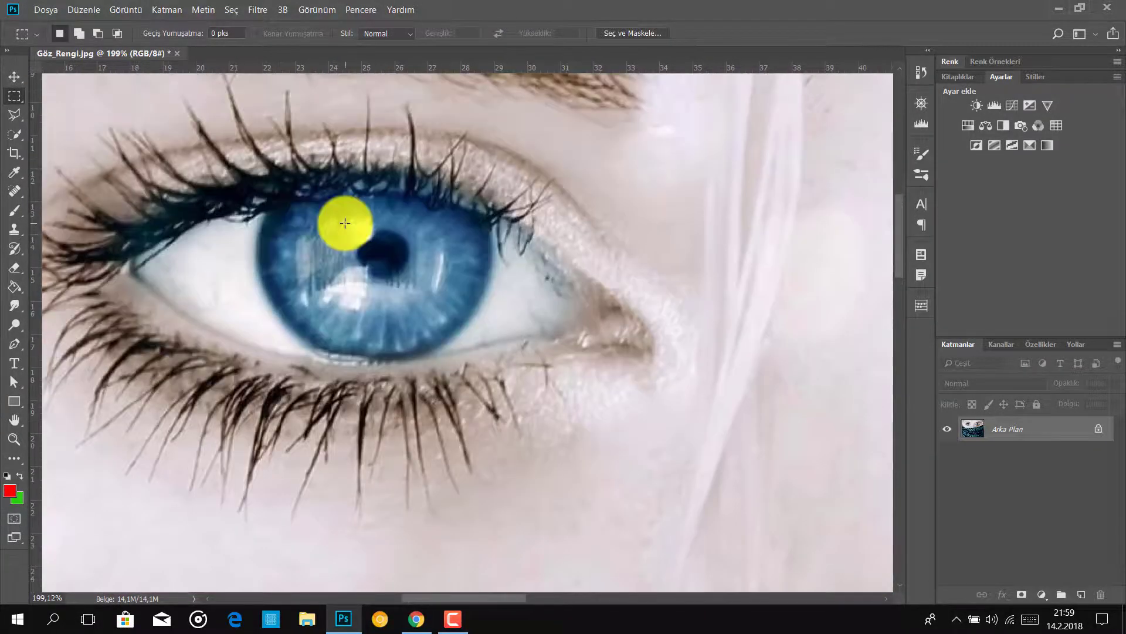
pyautogui.moveTo(345, 223); pyautogui.dragTo(459, 276)
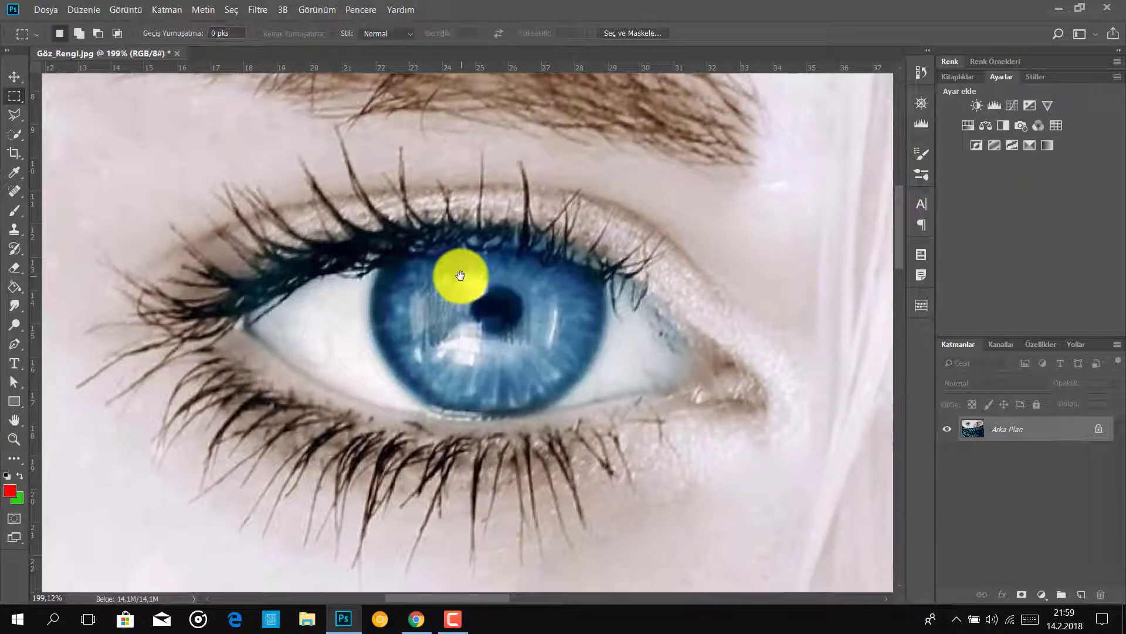
pyautogui.moveTo(460, 276); pyautogui.dragTo(468, 274)
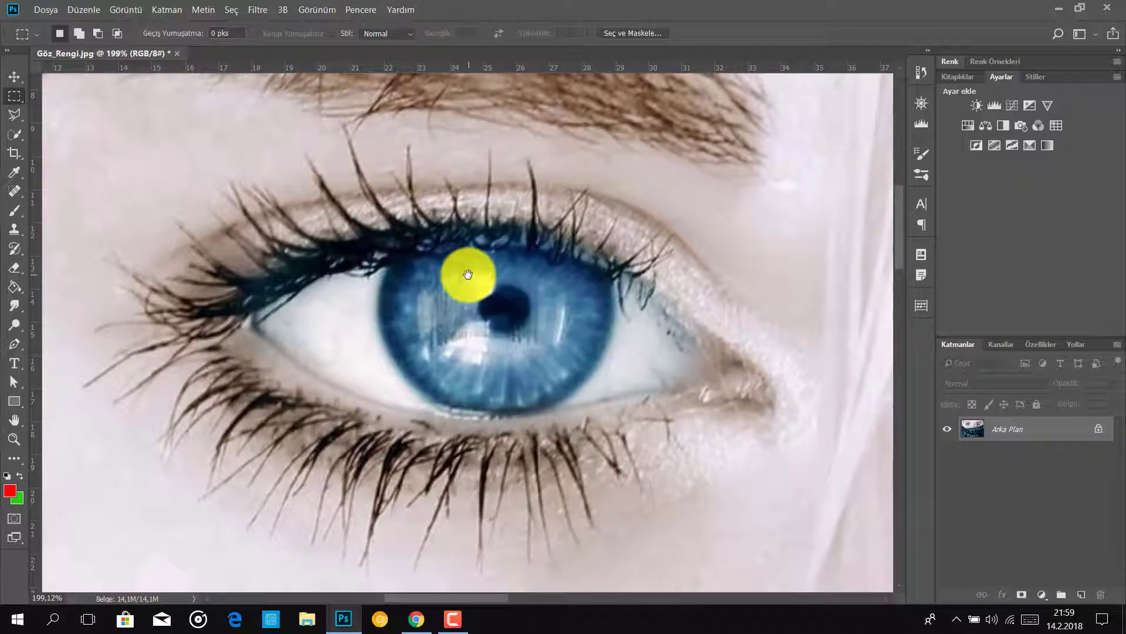
pyautogui.scroll(1, 468, 274)
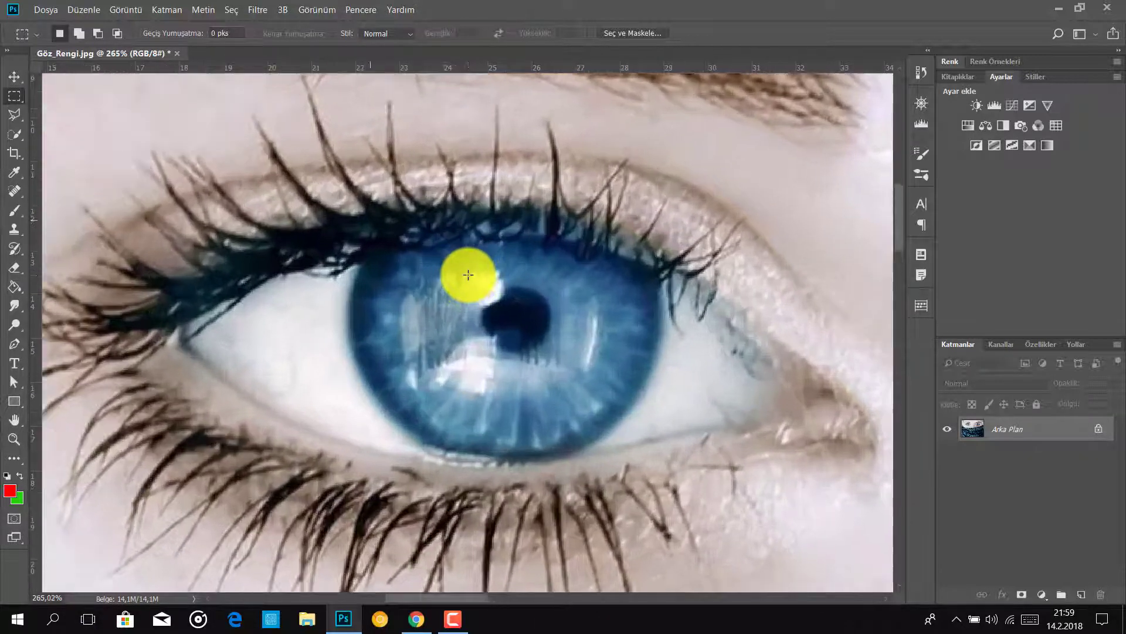
pyautogui.scroll(1, 470, 270)
pyautogui.moveTo(511, 284); pyautogui.dragTo(477, 282)
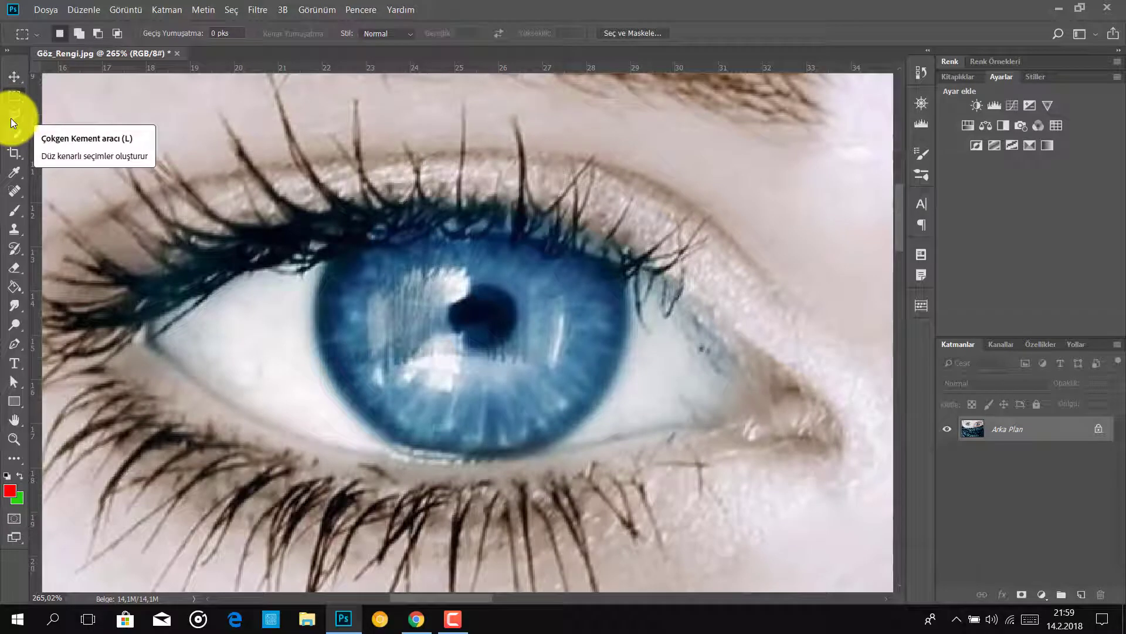
pyautogui.moveTo(10, 118); pyautogui.dragTo(44, 132)
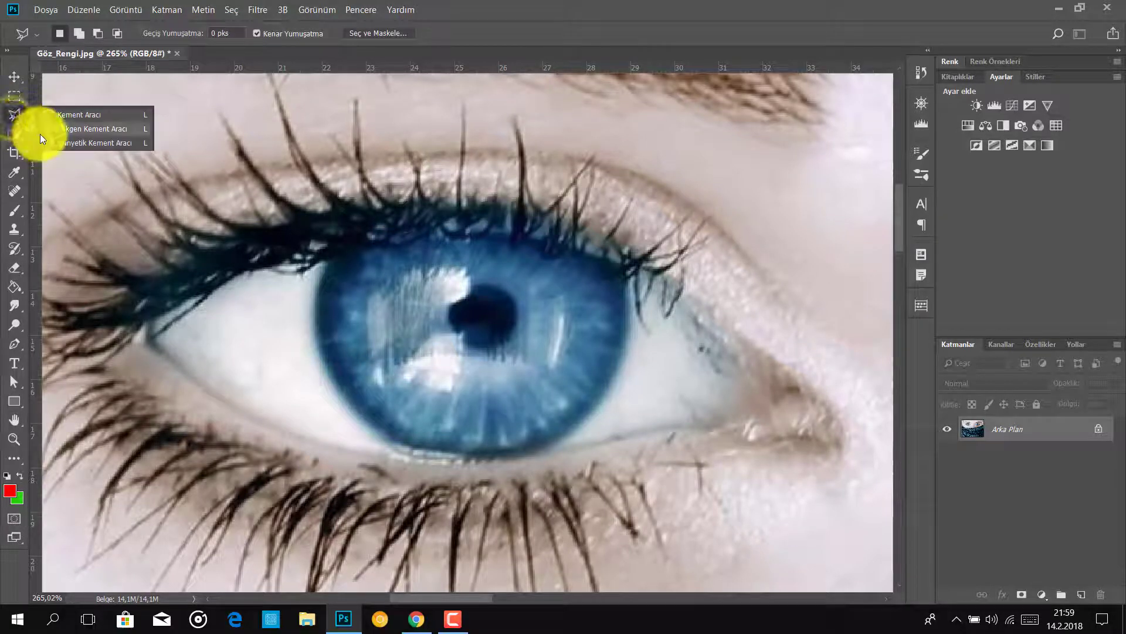
# - With the Polygonal Lasso, trace points down the iris's left edge and along its bottom
pyautogui.click(86, 129)
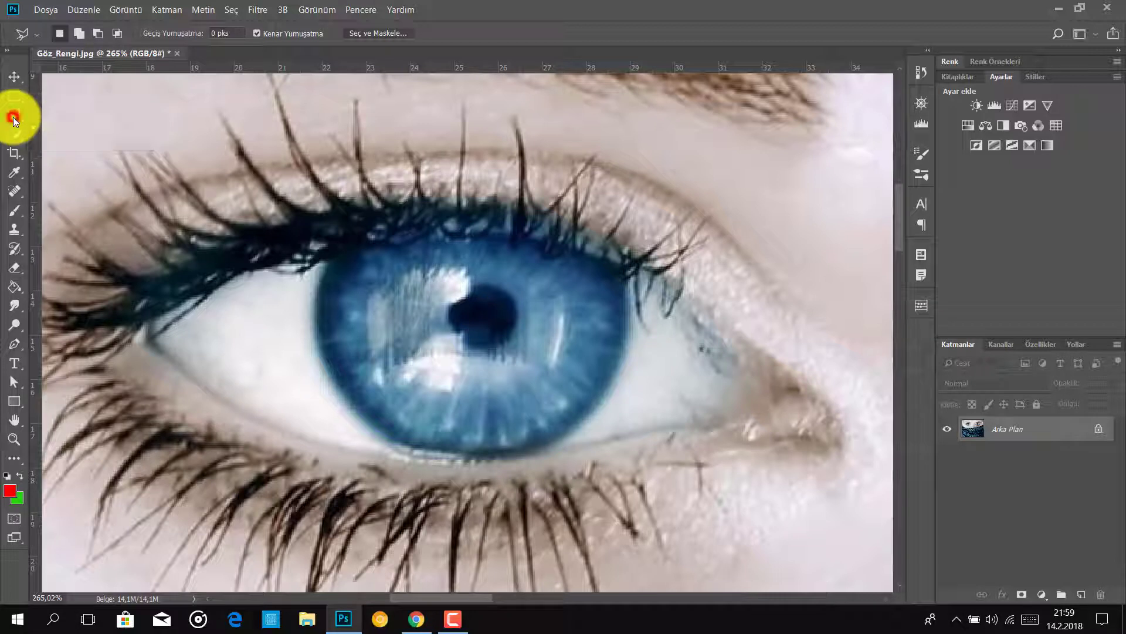
pyautogui.click(329, 264)
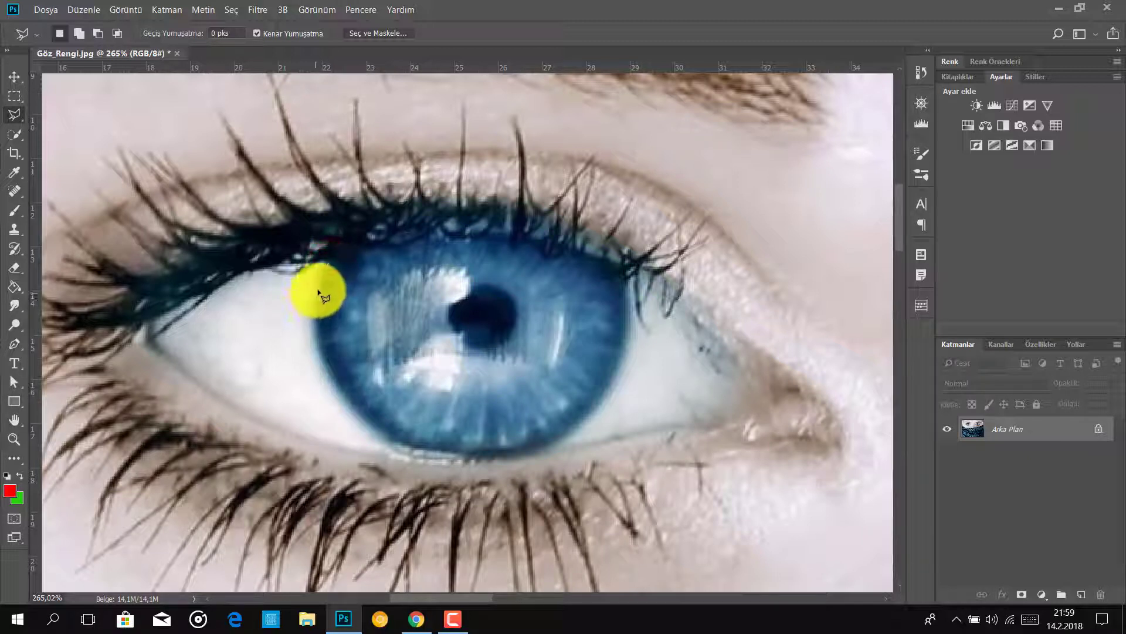
pyautogui.click(317, 285)
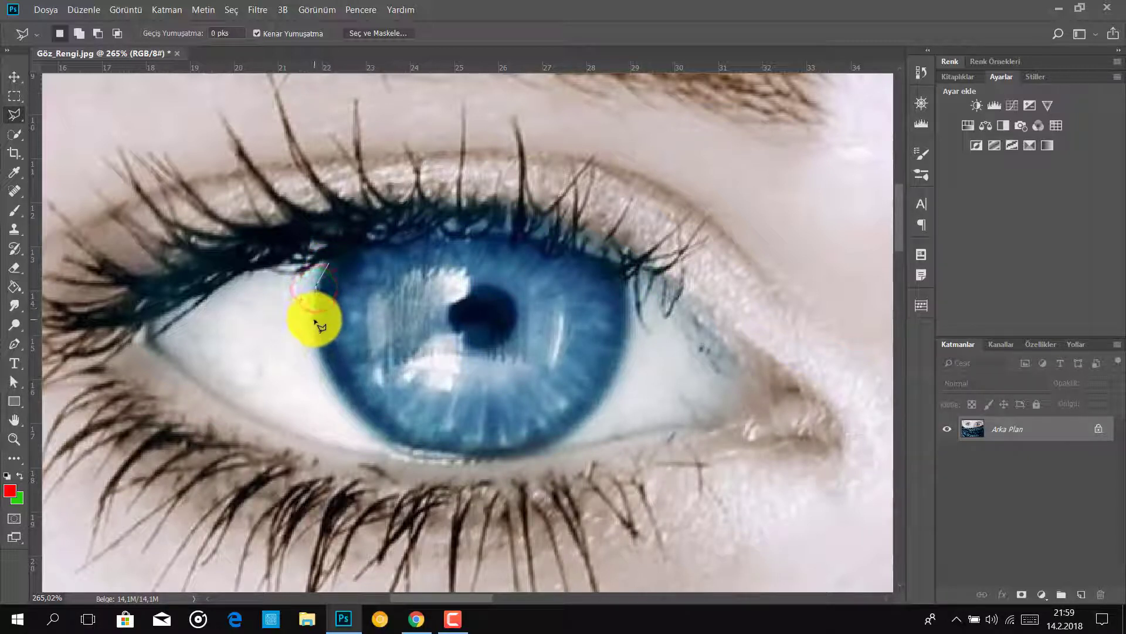
pyautogui.click(315, 319)
pyautogui.click(318, 356)
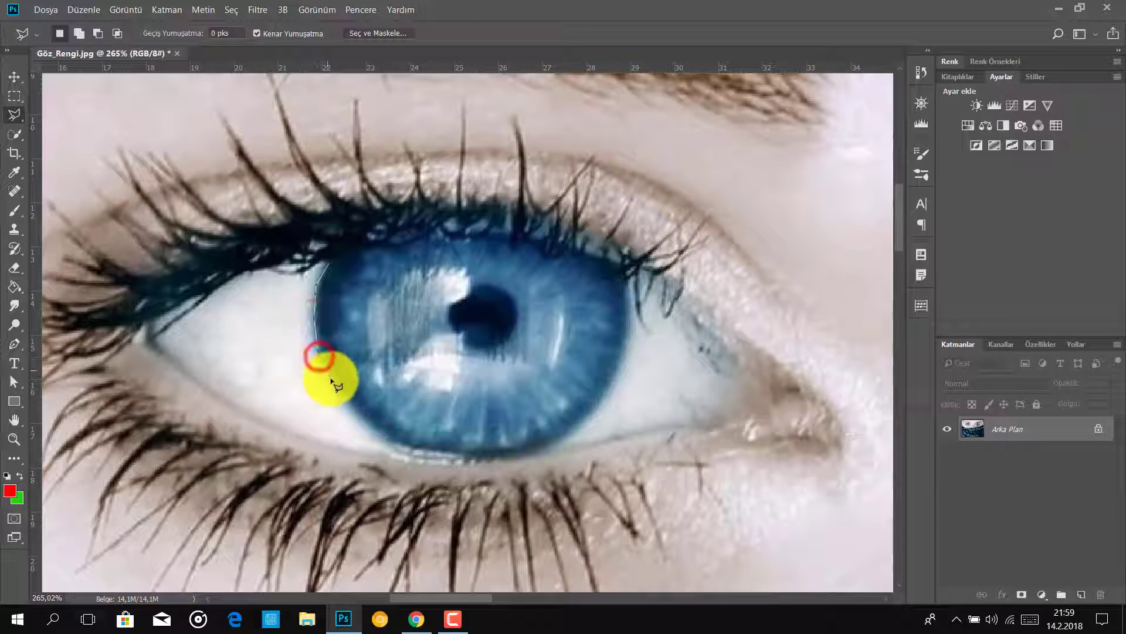
pyautogui.click(355, 415)
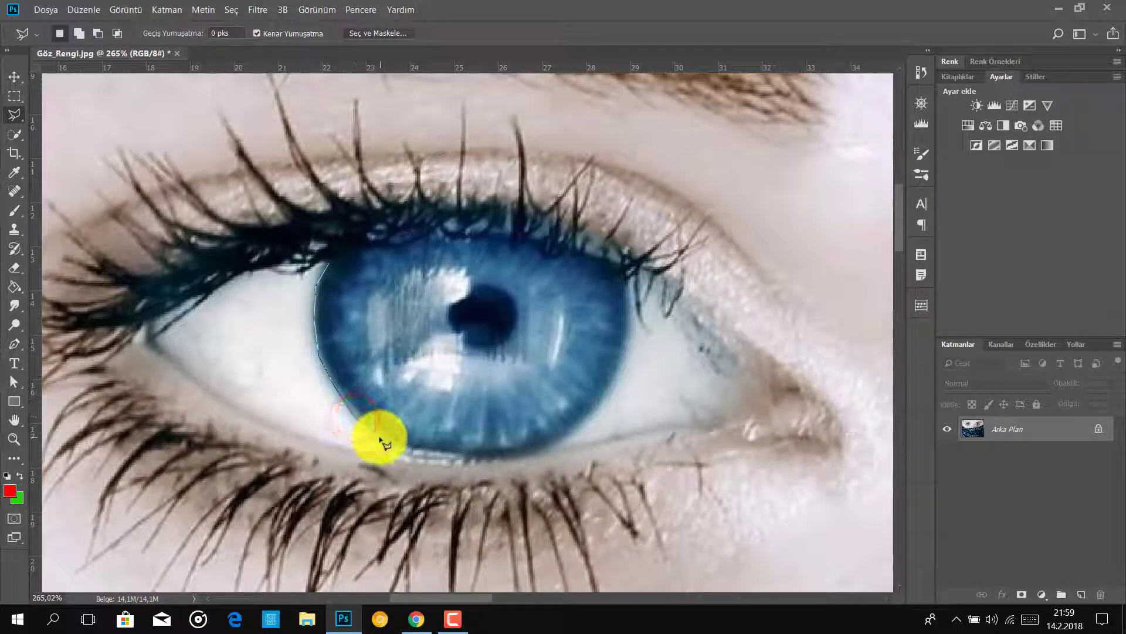
pyautogui.click(381, 437)
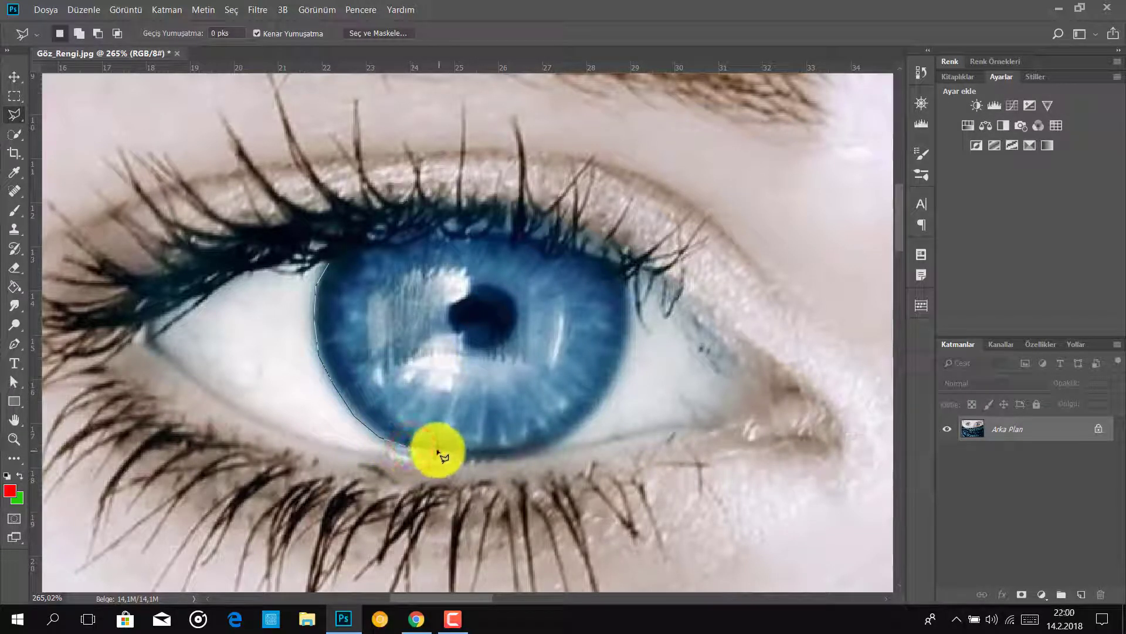
pyautogui.click(435, 448)
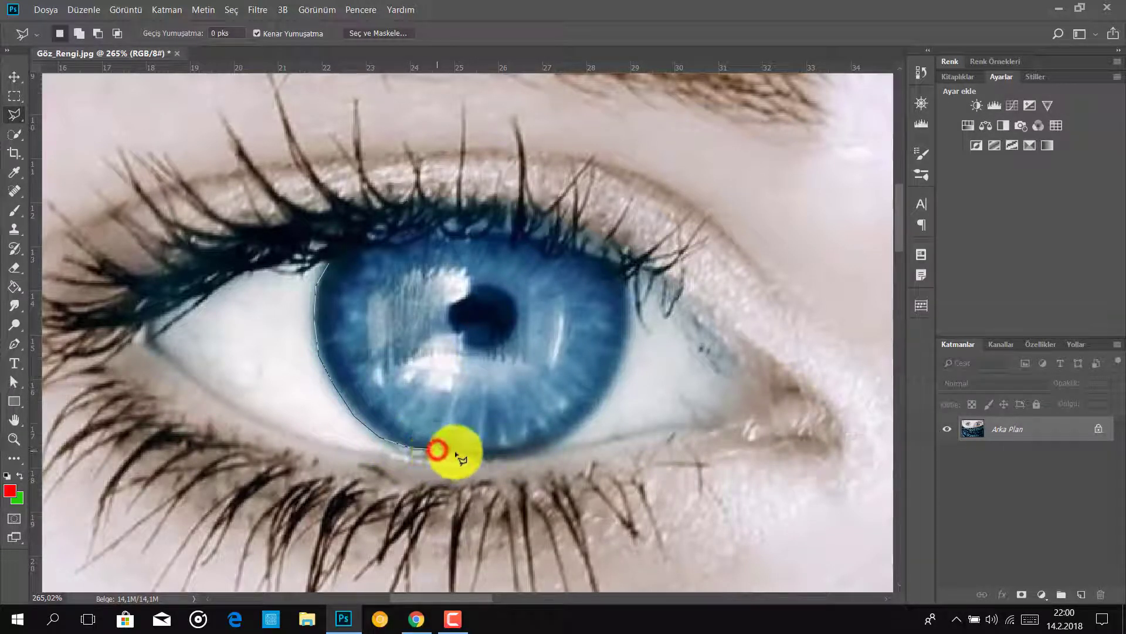
pyautogui.click(503, 459)
pyautogui.click(539, 446)
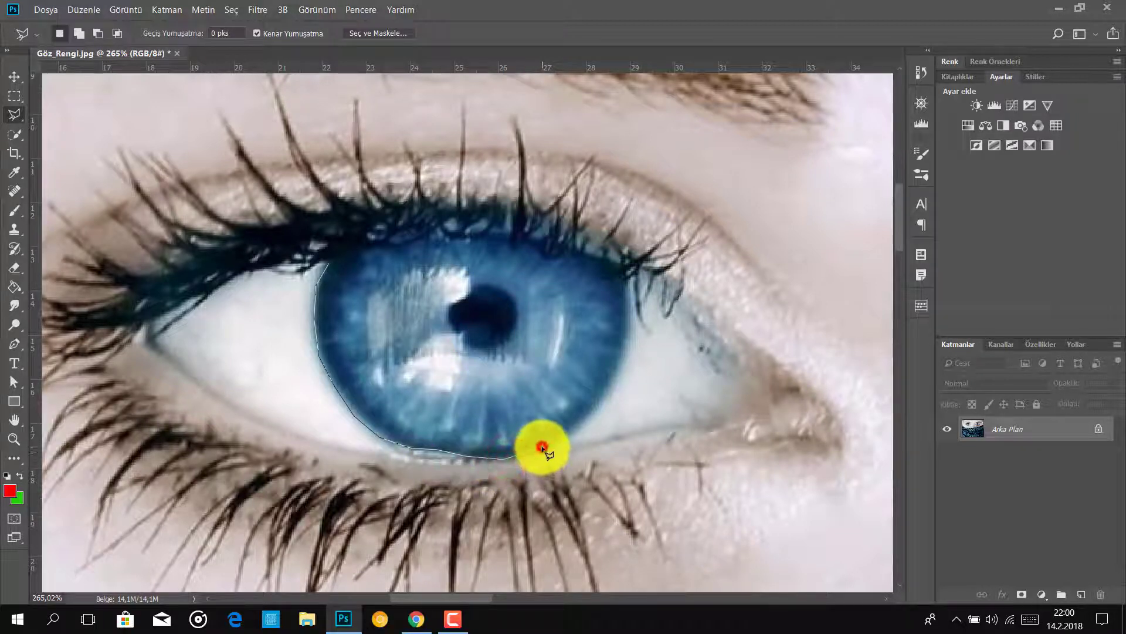
# - Trace up the iris's right edge and across its top, closing the outline at the start
pyautogui.click(589, 416)
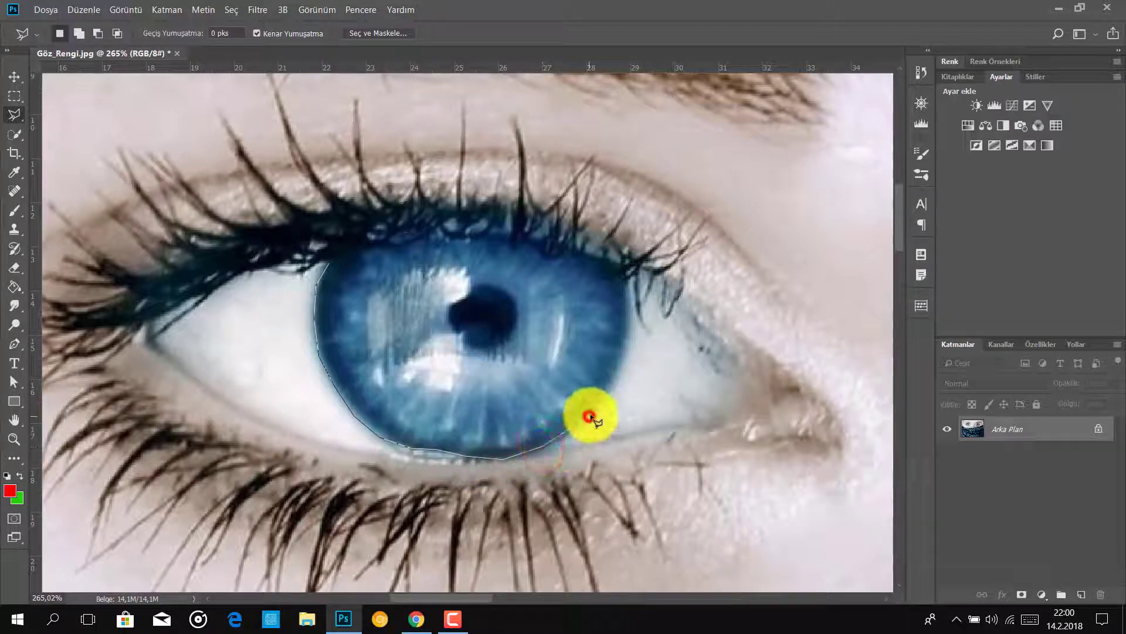
pyautogui.click(618, 368)
pyautogui.click(624, 317)
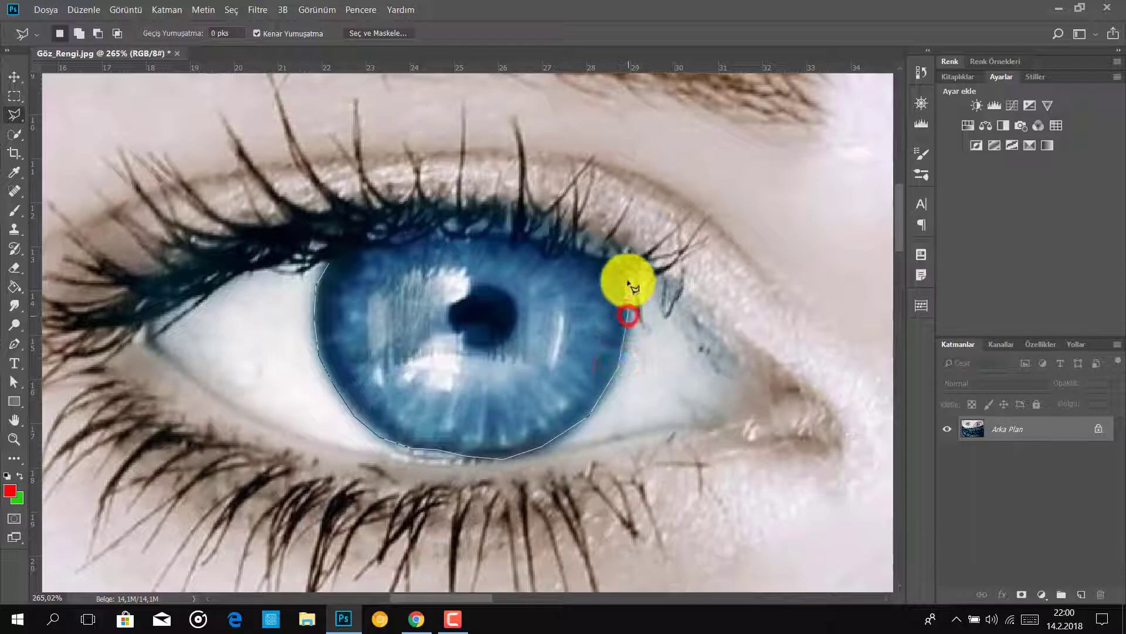
pyautogui.click(624, 274)
pyautogui.click(604, 257)
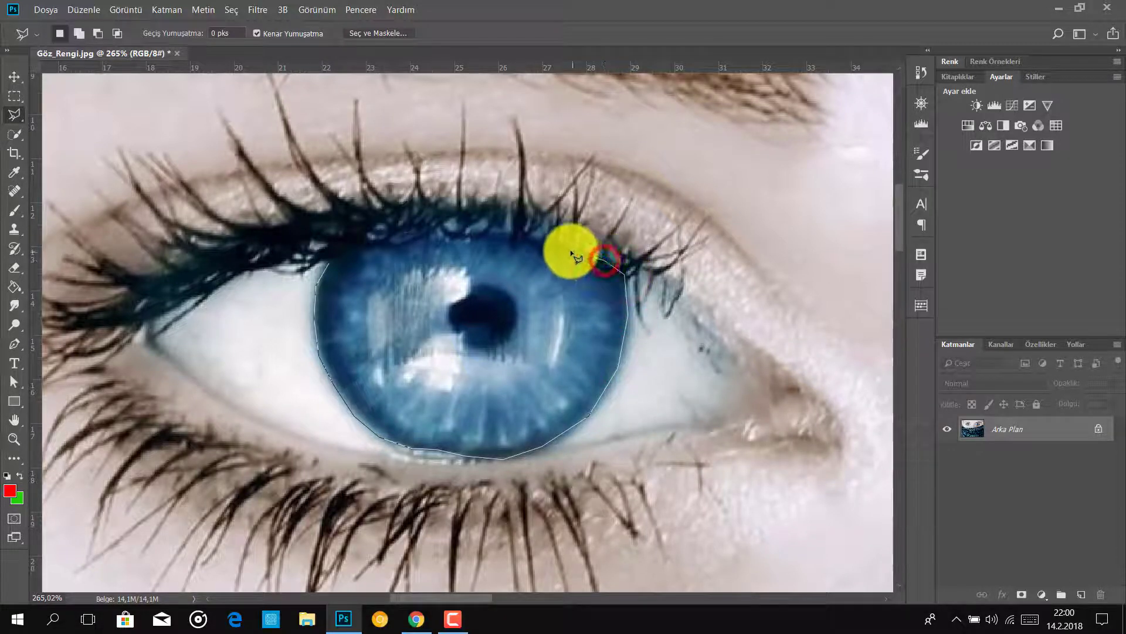
pyautogui.click(568, 247)
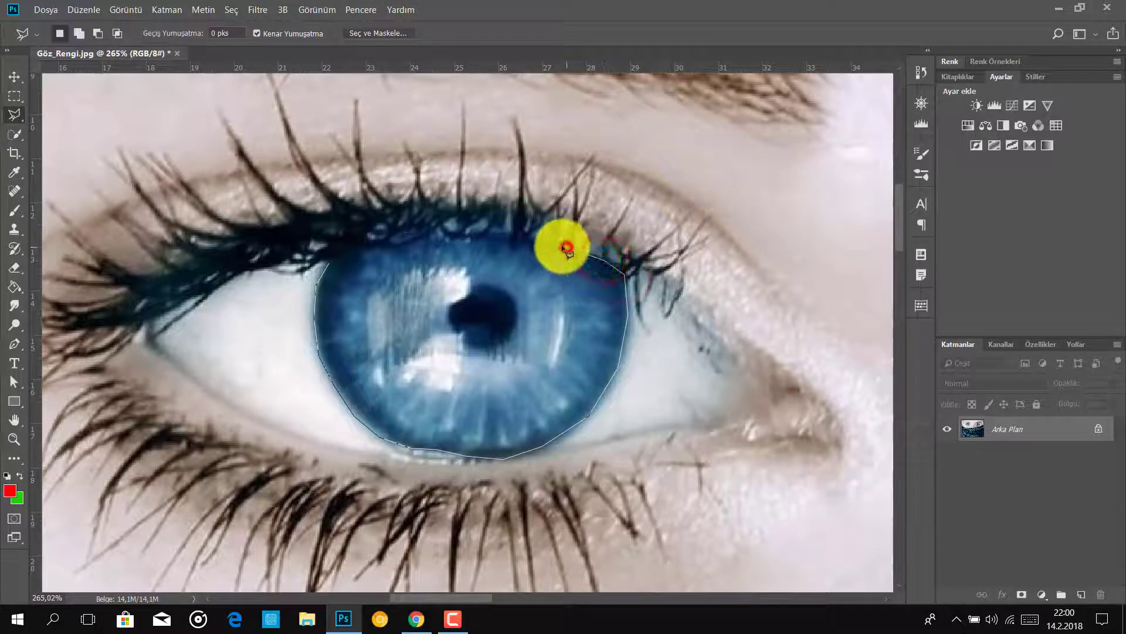
pyautogui.click(486, 235)
pyautogui.click(435, 234)
pyautogui.click(385, 232)
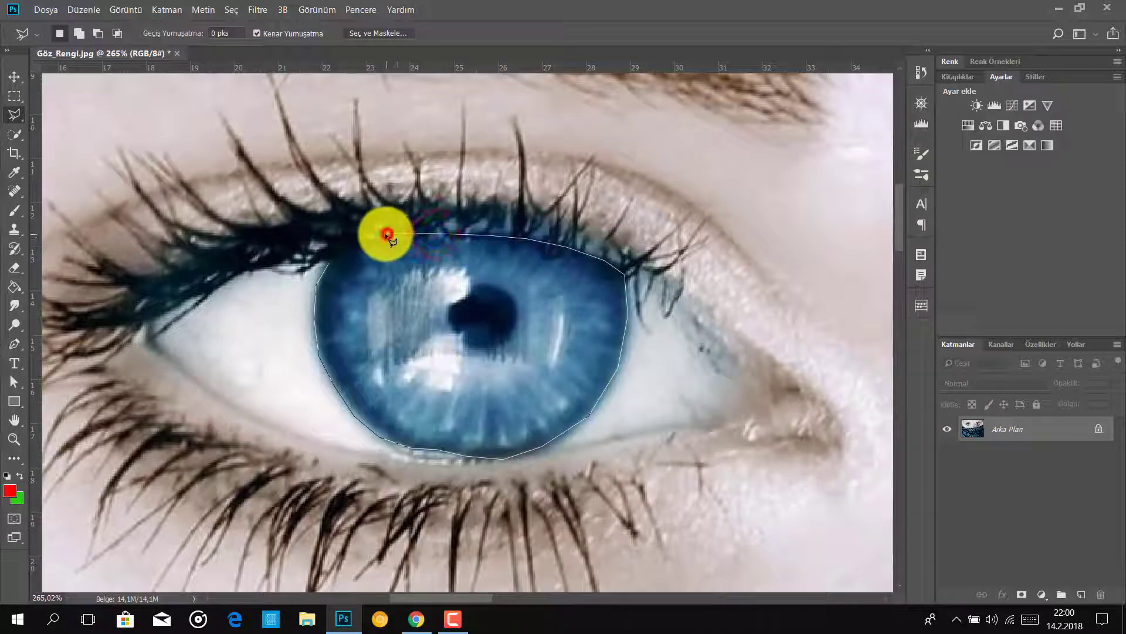
pyautogui.click(351, 242)
pyautogui.click(326, 268)
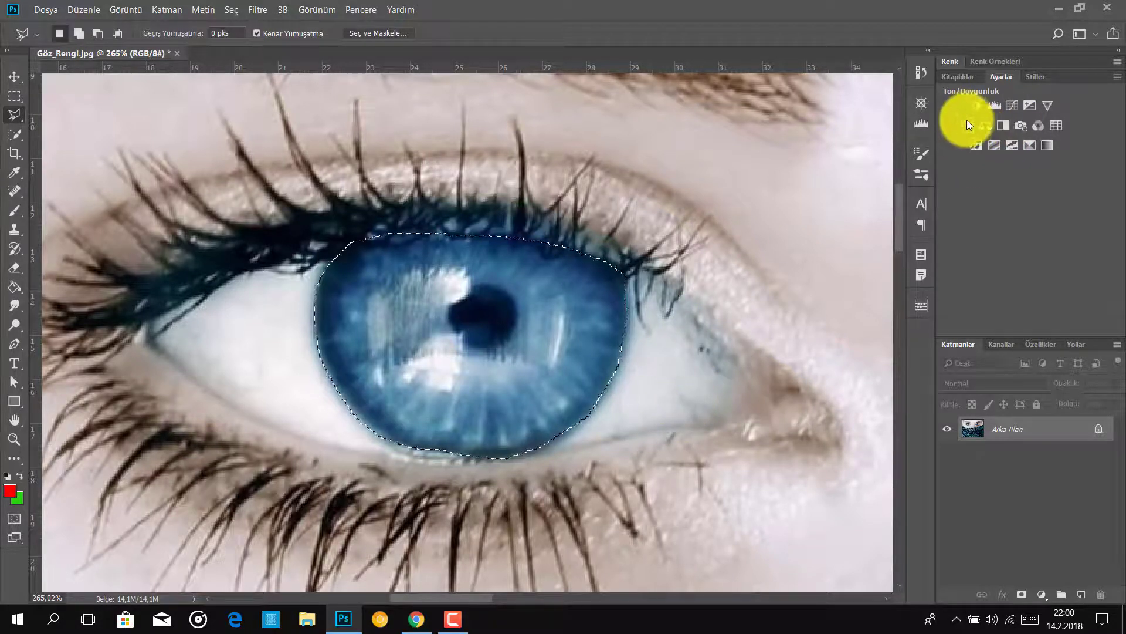
# - Add a Hue/Saturation layer on the iris selection with Hue -26 and Saturation -7
pyautogui.click(362, 11)
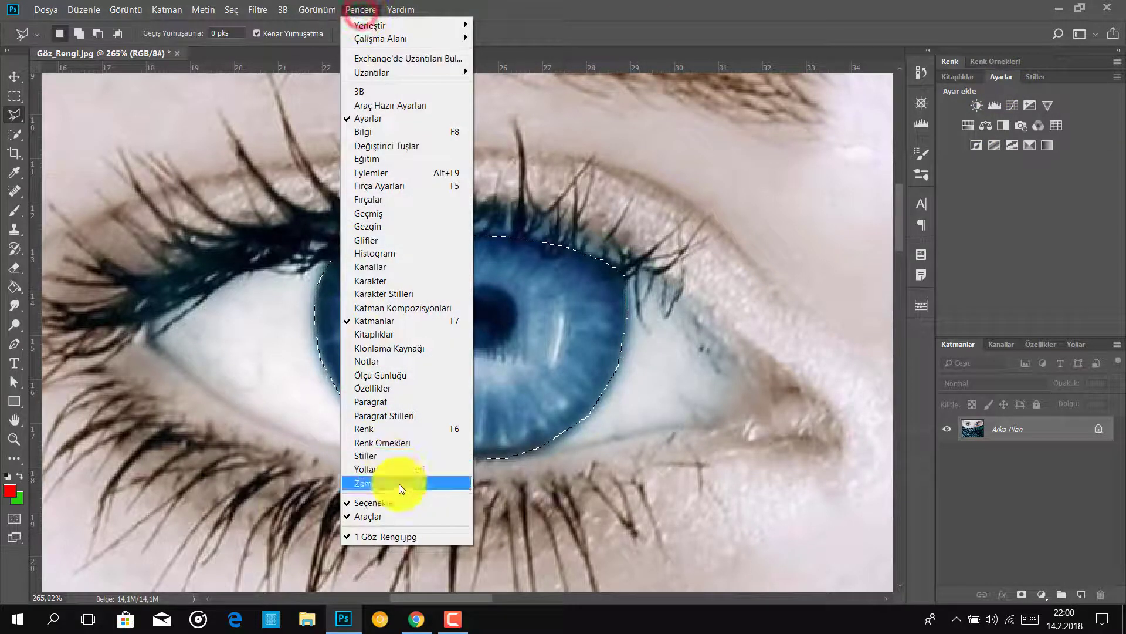
pyautogui.click(452, 8)
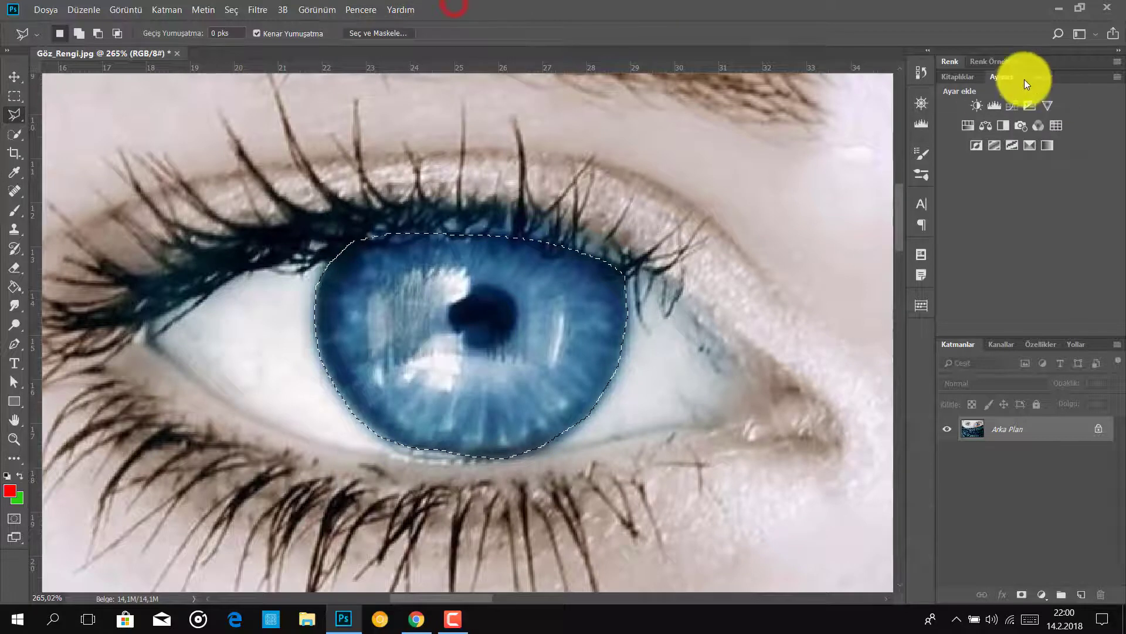
pyautogui.click(968, 129)
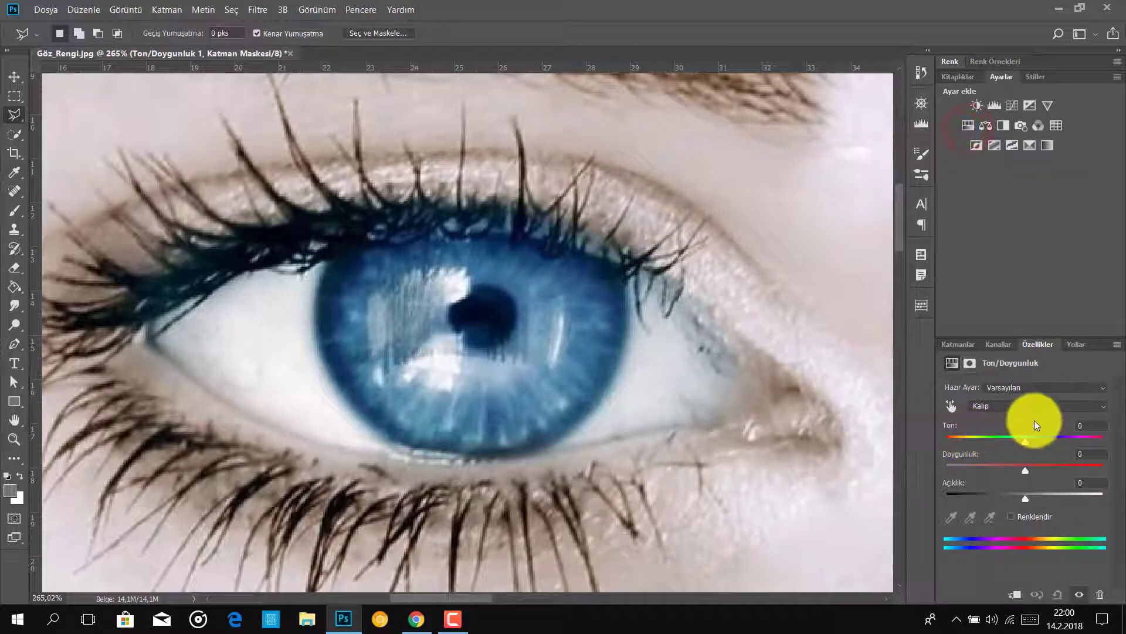
pyautogui.moveTo(1025, 443)
pyautogui.mouseDown()
pyautogui.moveTo(1008, 441)
pyautogui.moveTo(1047, 446)
pyautogui.moveTo(987, 438)
pyautogui.moveTo(1090, 452)
pyautogui.moveTo(1028, 471)
pyautogui.moveTo(973, 457)
pyautogui.mouseUp()
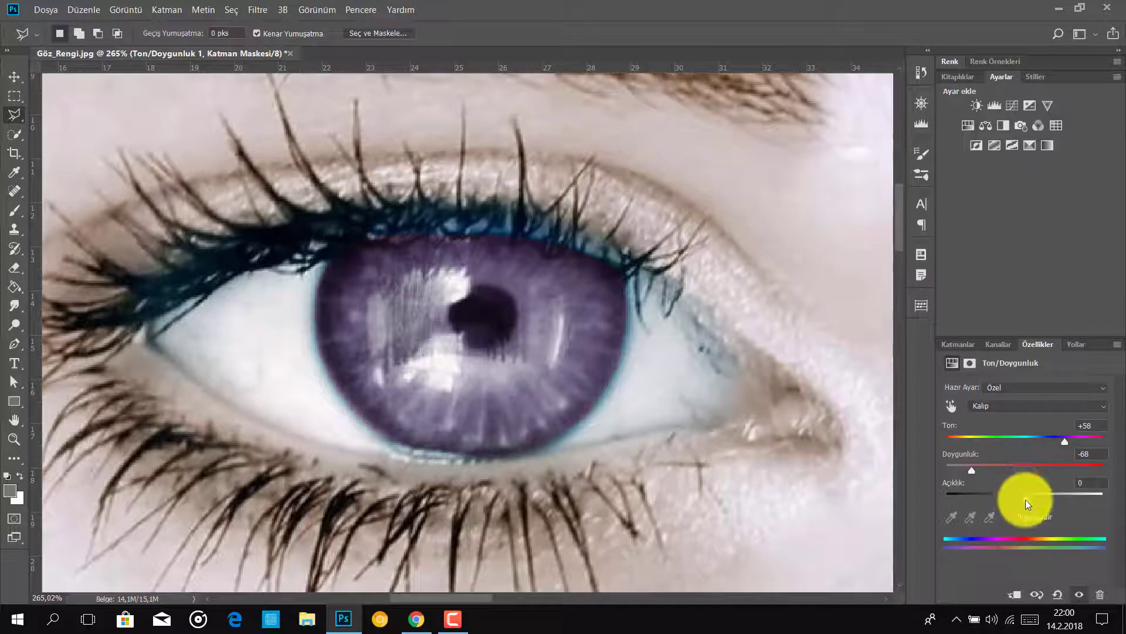
pyautogui.moveTo(1025, 497); pyautogui.dragTo(1026, 491)
pyautogui.moveTo(1064, 441)
pyautogui.mouseDown()
pyautogui.moveTo(1005, 440)
pyautogui.moveTo(1019, 471)
pyautogui.mouseUp()
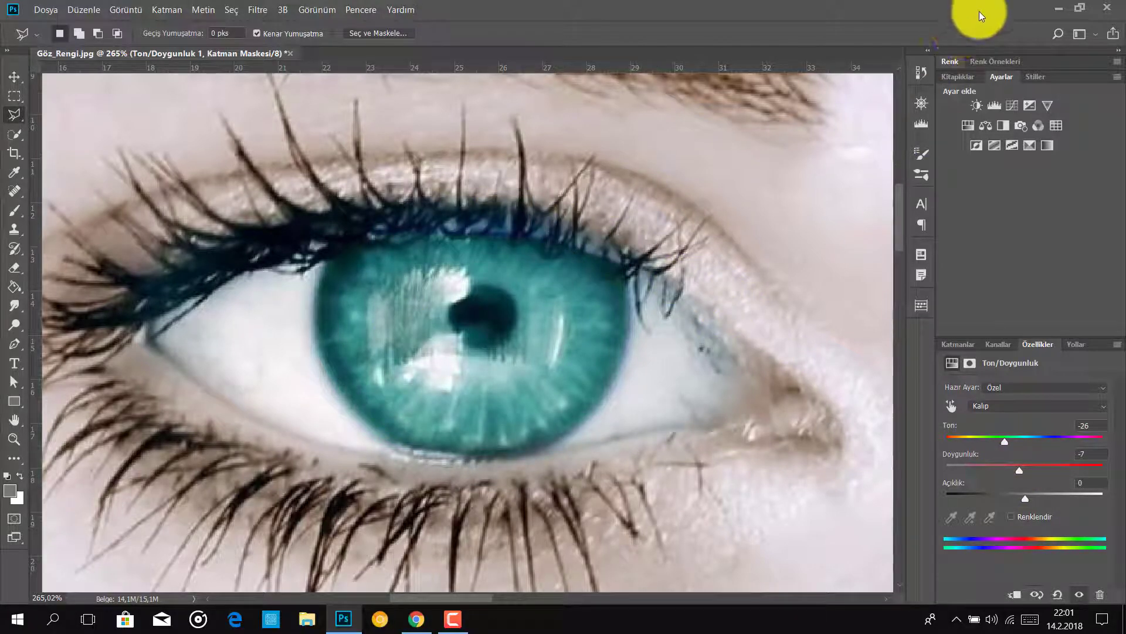
# - Zoom out to 43.7% to see the whole portrait and display the Katmanlar (Layers) panel
pyautogui.scroll(-2, 625, 235)
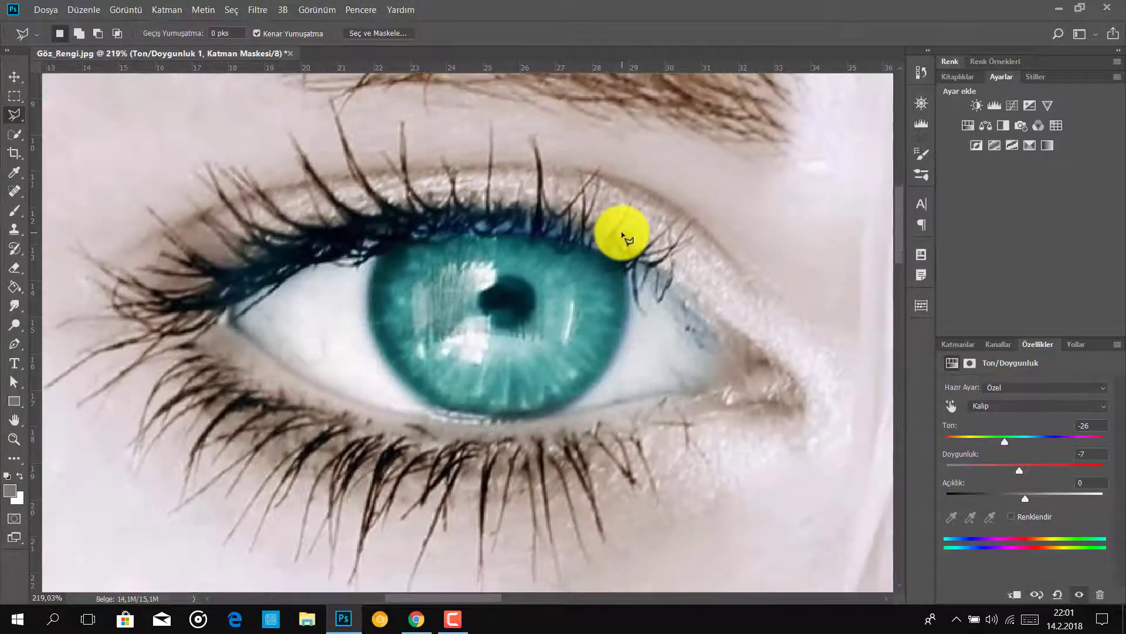
pyautogui.scroll(-2, 634, 231)
pyautogui.scroll(-2, 641, 238)
pyautogui.scroll(-2, 645, 241)
pyautogui.scroll(-2, 726, 258)
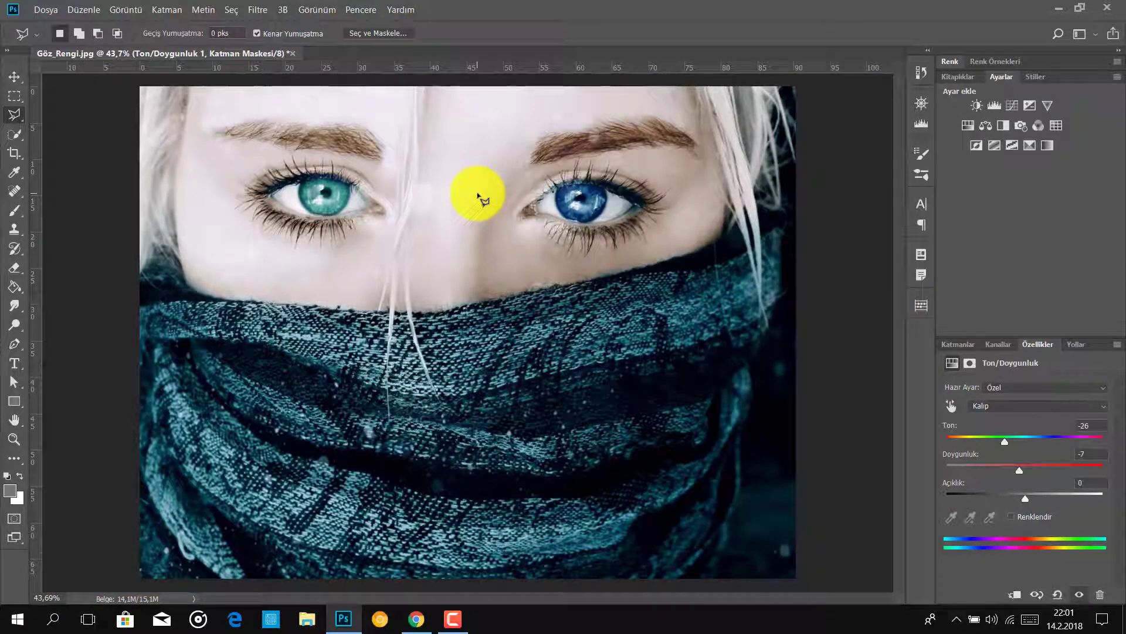
pyautogui.click(966, 346)
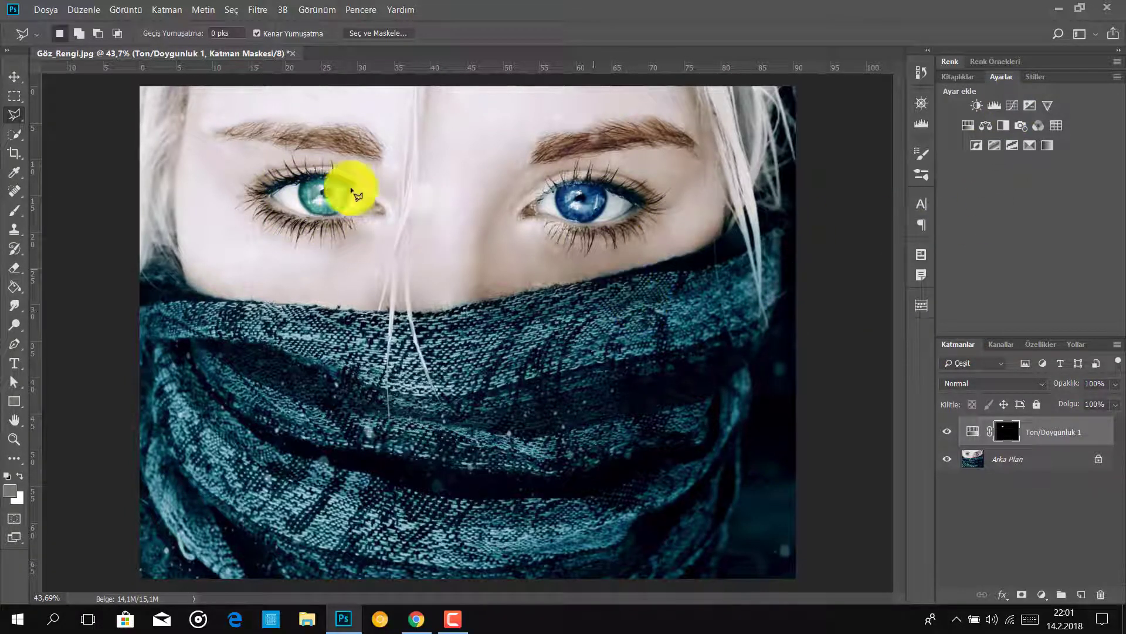
# - Quick-select the right iris and add a second Hue/Saturation layer with Hue -38
pyautogui.click(14, 134)
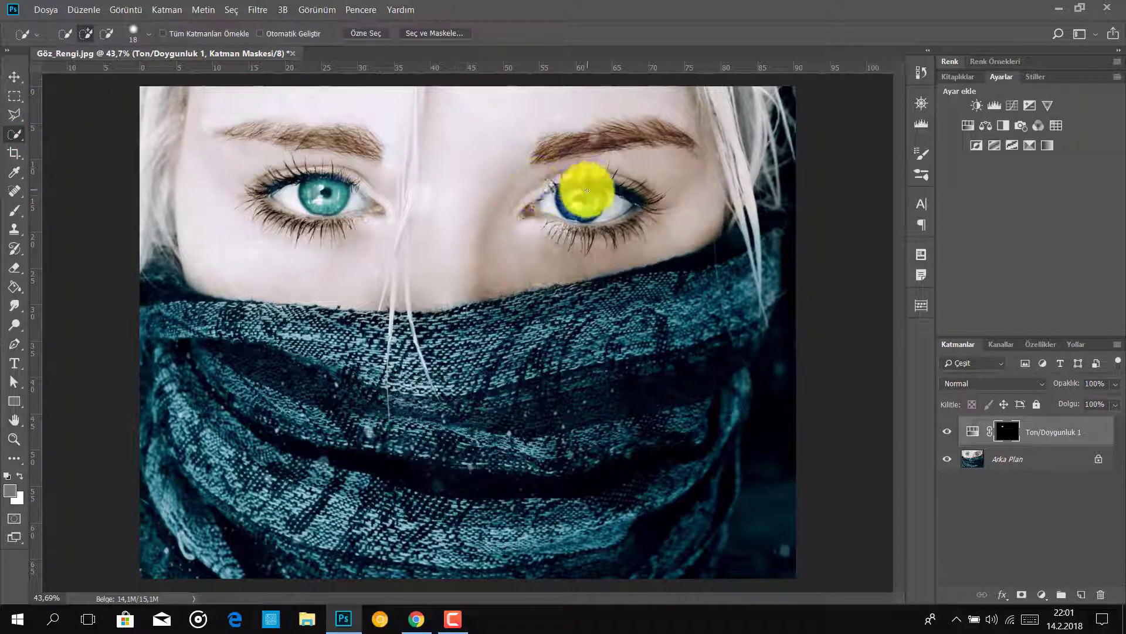
pyautogui.moveTo(579, 184); pyautogui.dragTo(589, 214)
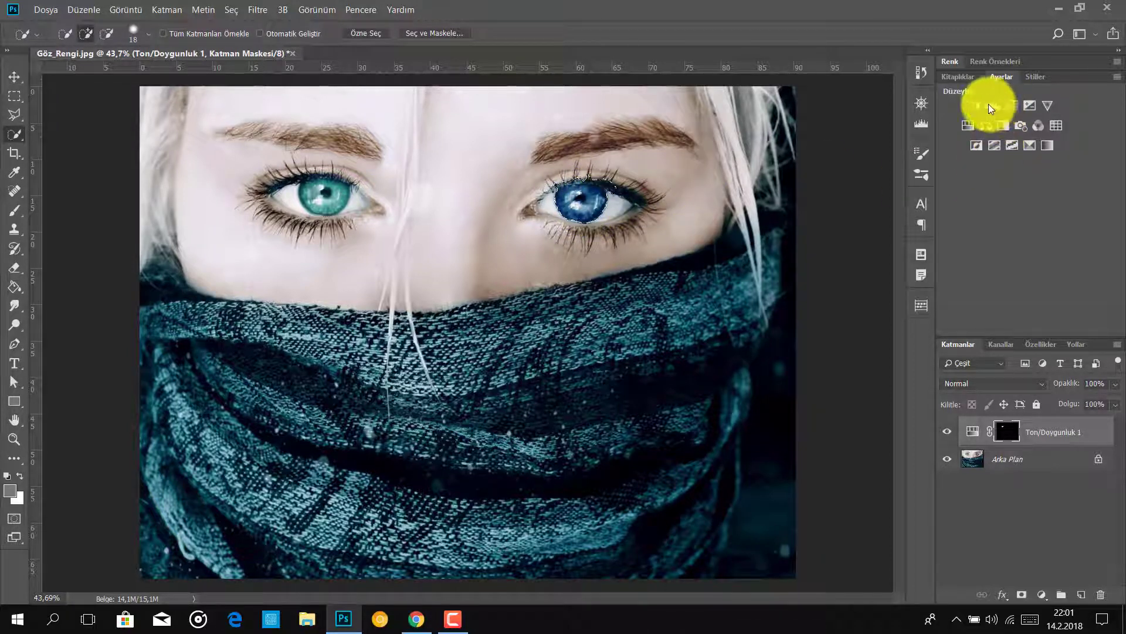
pyautogui.click(967, 126)
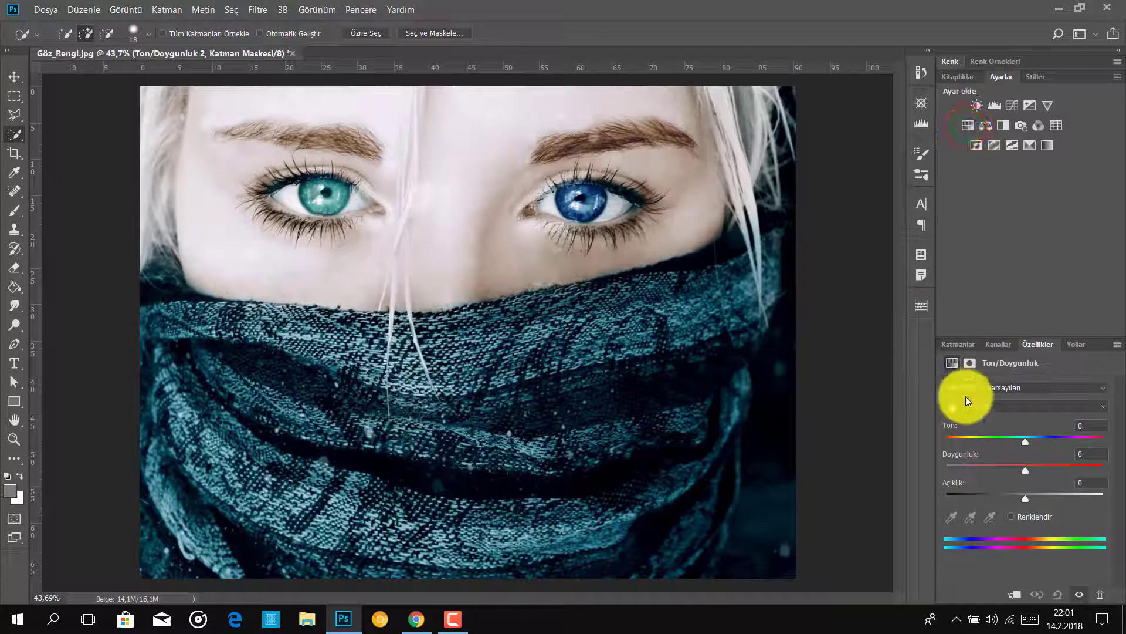
pyautogui.moveTo(1026, 440)
pyautogui.mouseDown()
pyautogui.moveTo(1052, 447)
pyautogui.moveTo(996, 441)
pyautogui.mouseUp()
pyautogui.click(12, 115)
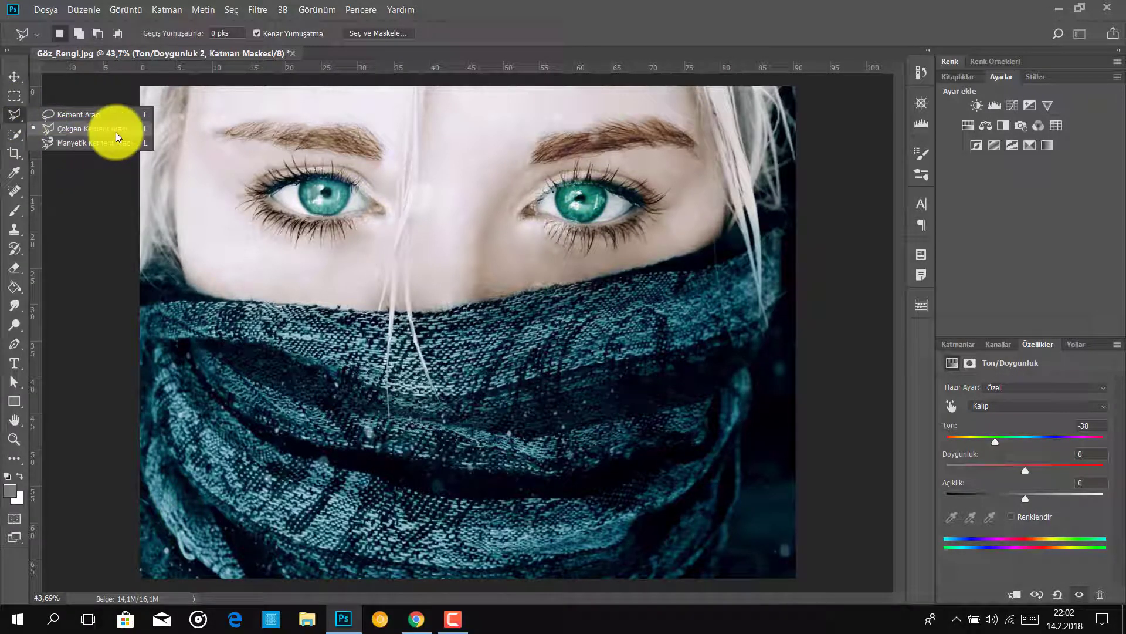
# - Draw and clear an elliptical marquee on the right iris, then undo its hue change
pyautogui.click(11, 101)
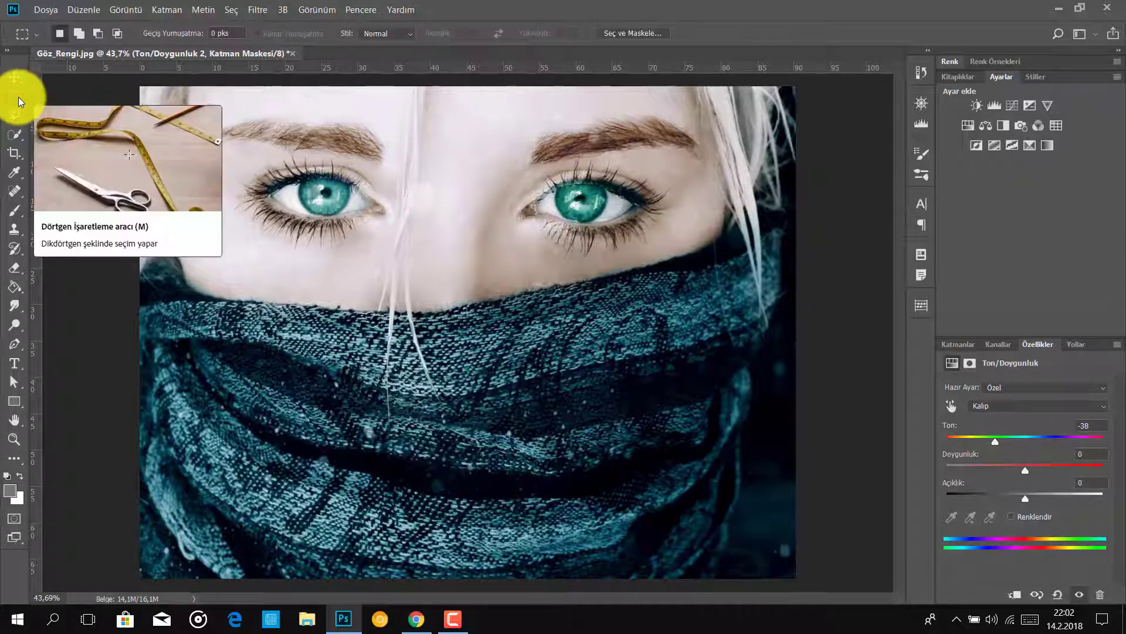
pyautogui.rightClick(18, 97)
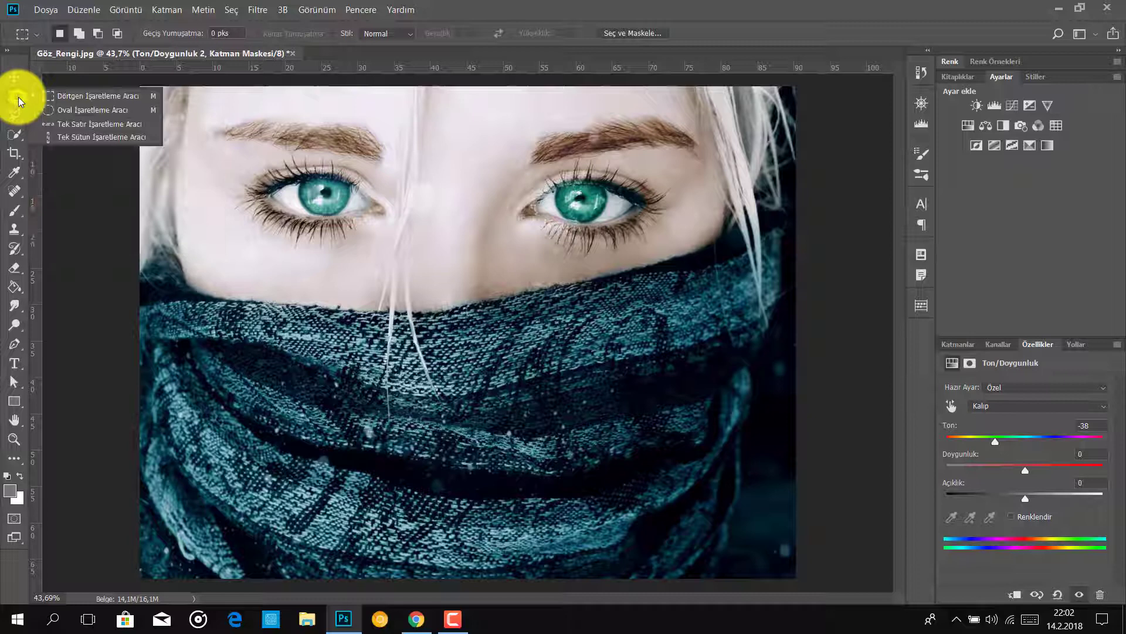
pyautogui.click(66, 111)
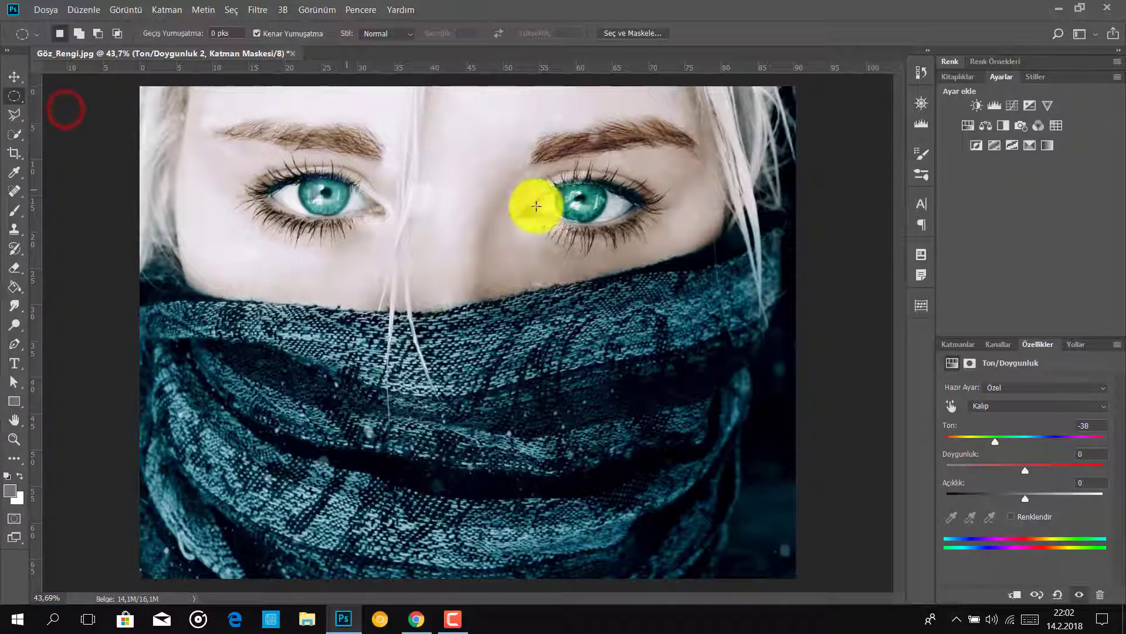
pyautogui.moveTo(564, 188); pyautogui.dragTo(607, 222)
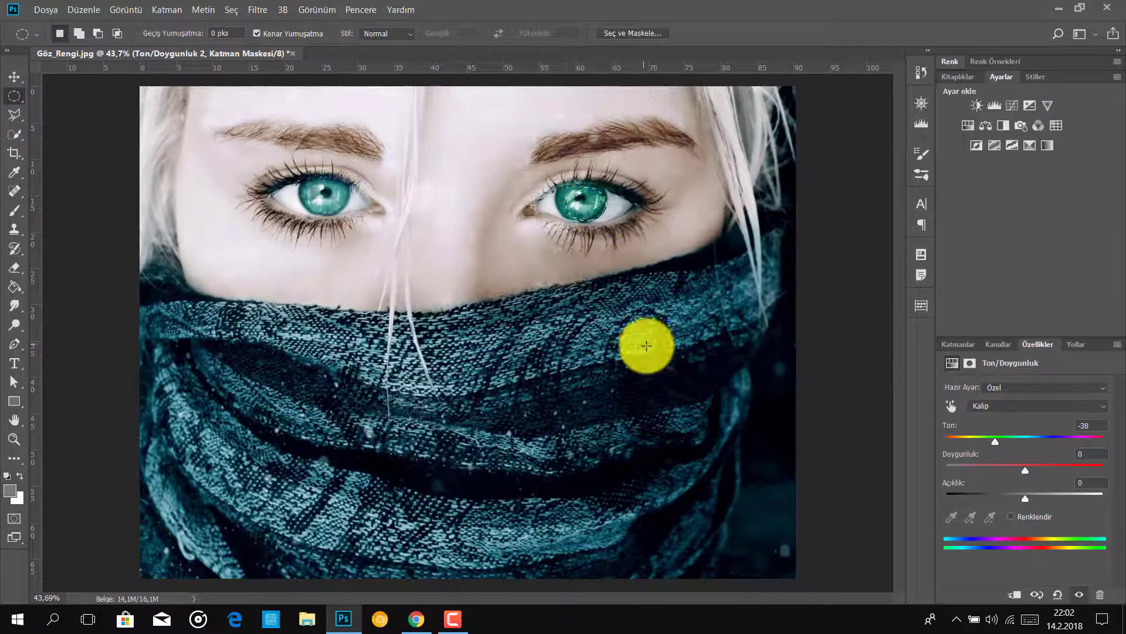
pyautogui.click(569, 290)
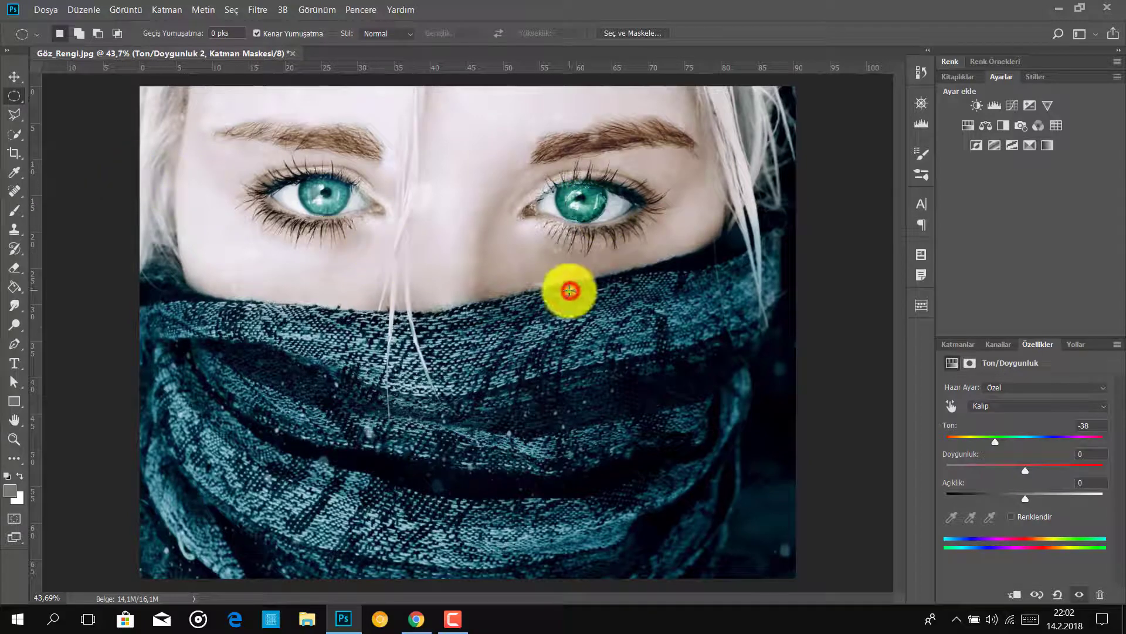
pyautogui.hotkey('ctrl', 'z')
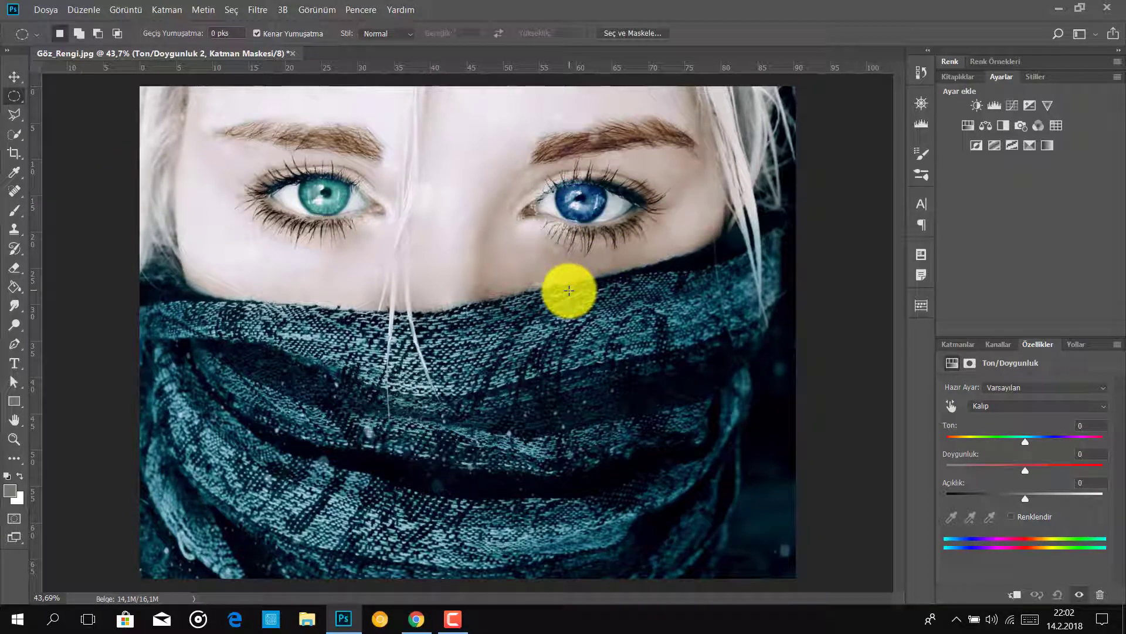